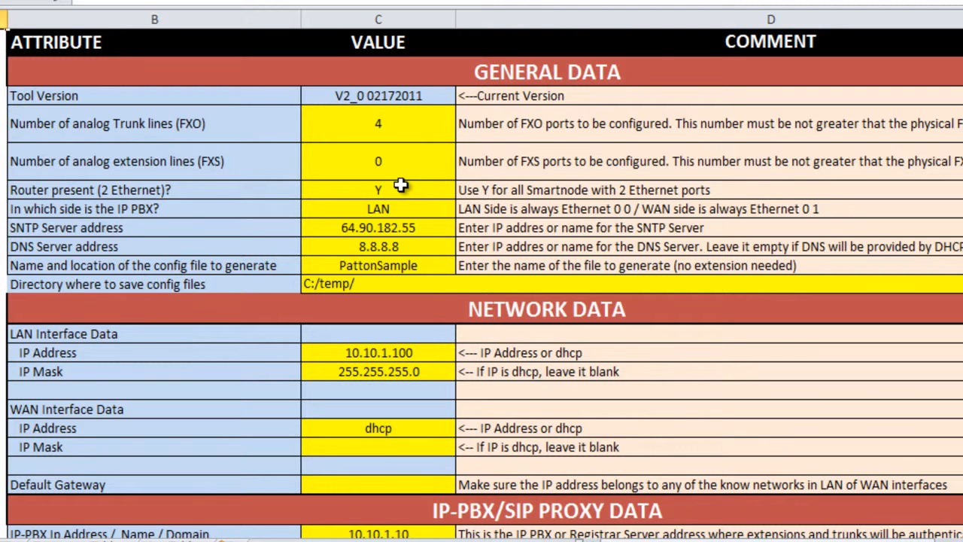
# Set the router present (2 Ethernet) value to N in the general data.
pyautogui.press('Down')
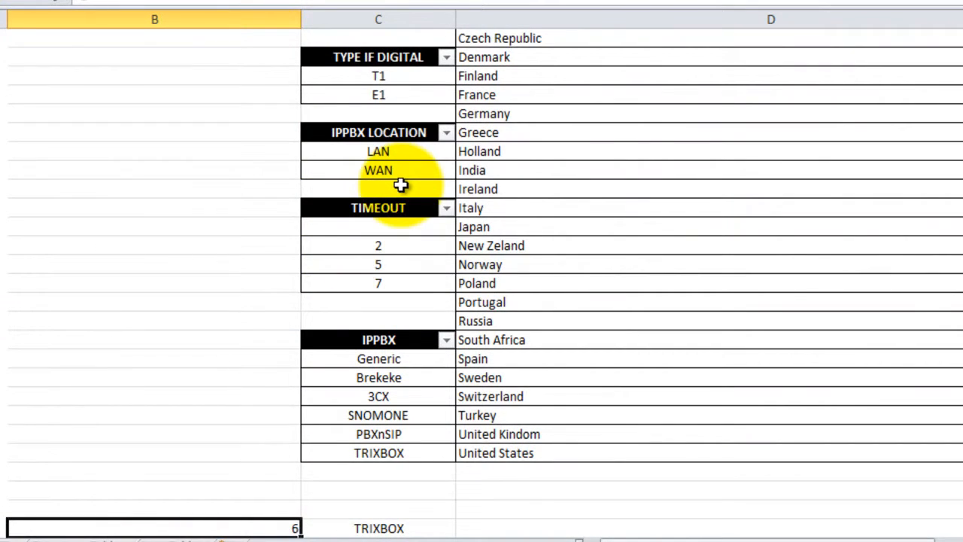
pyautogui.scroll(10, 396, 196)
pyautogui.click(386, 370)
pyautogui.write('N')
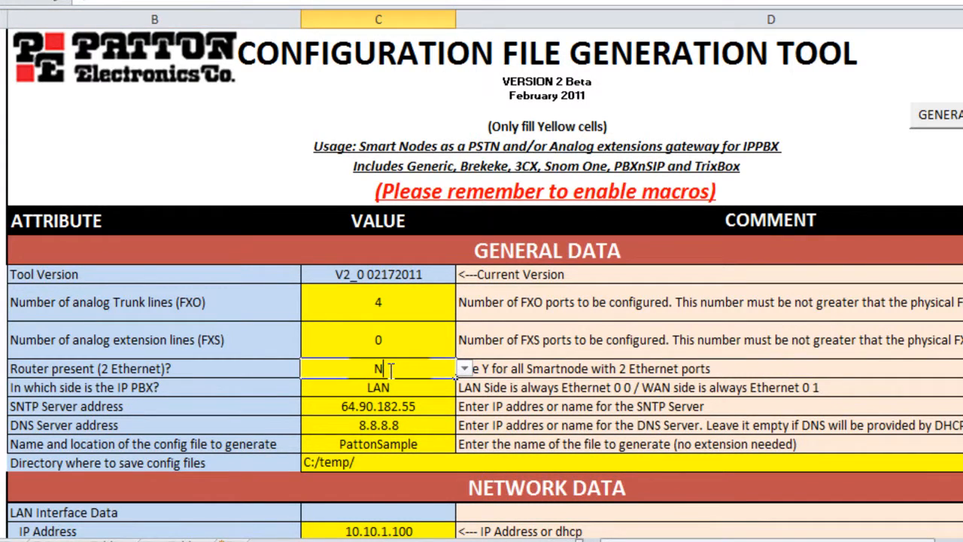
# Change the name of the config file to generate to Patton4114.
pyautogui.scroll(-4, 390, 371)
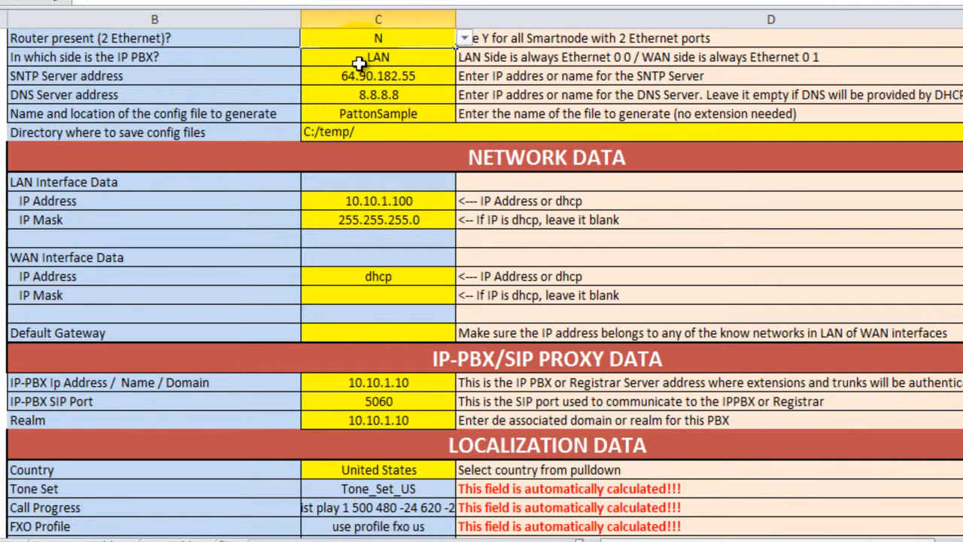
pyautogui.click(383, 75)
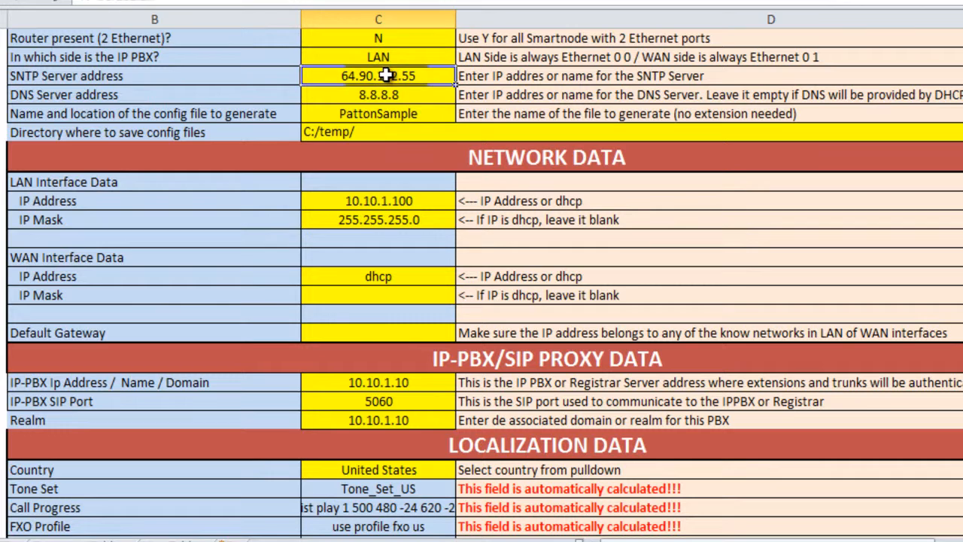
pyautogui.click(407, 113)
pyautogui.doubleClick(409, 111)
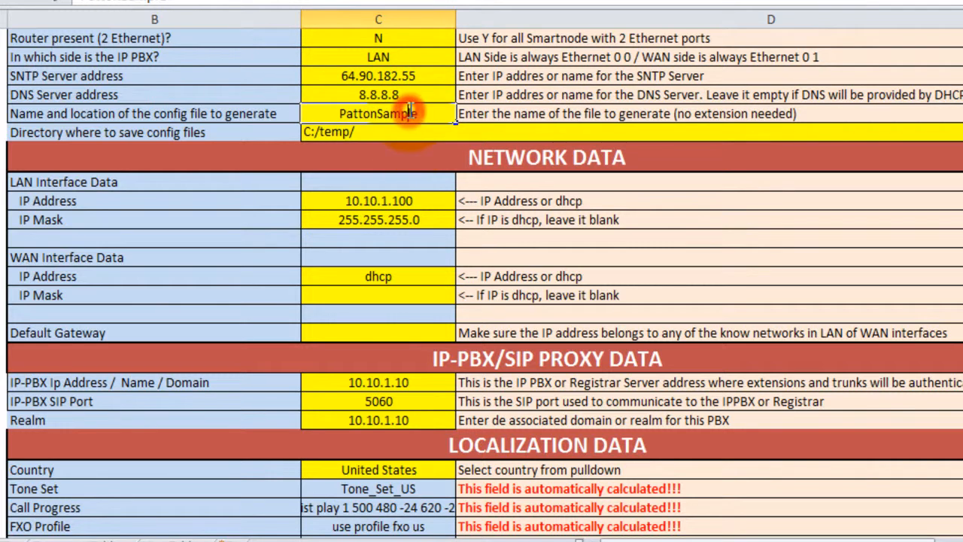
pyautogui.doubleClick(410, 113)
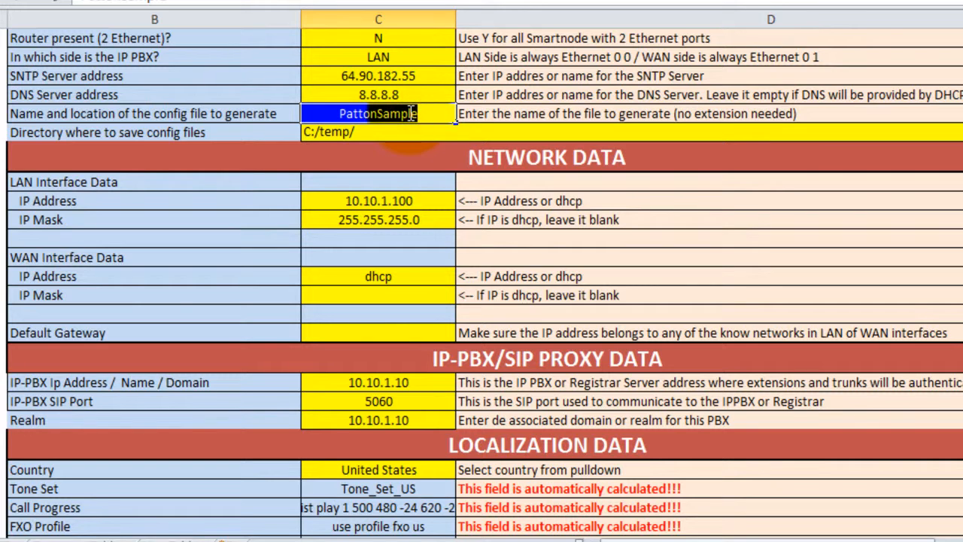
pyautogui.write('Patton4114')
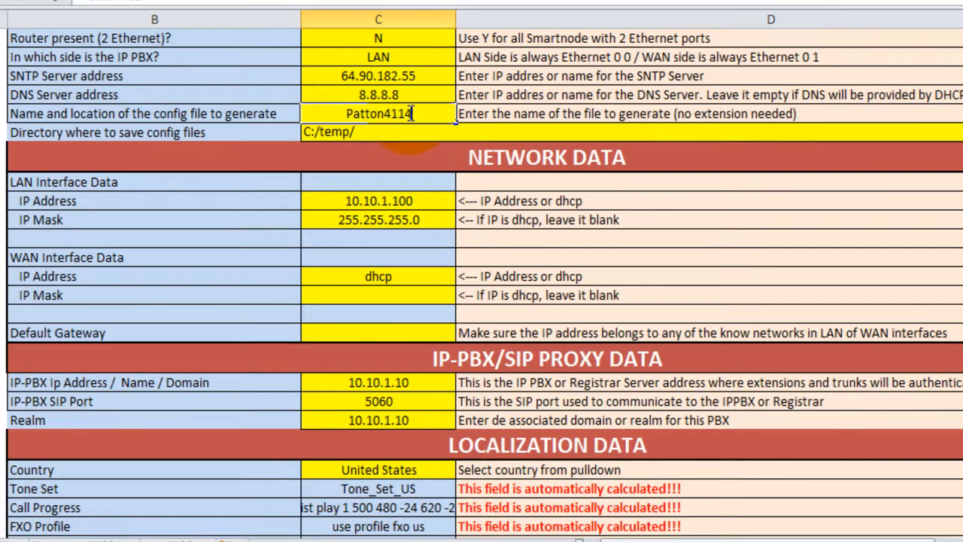
pyautogui.click(331, 132)
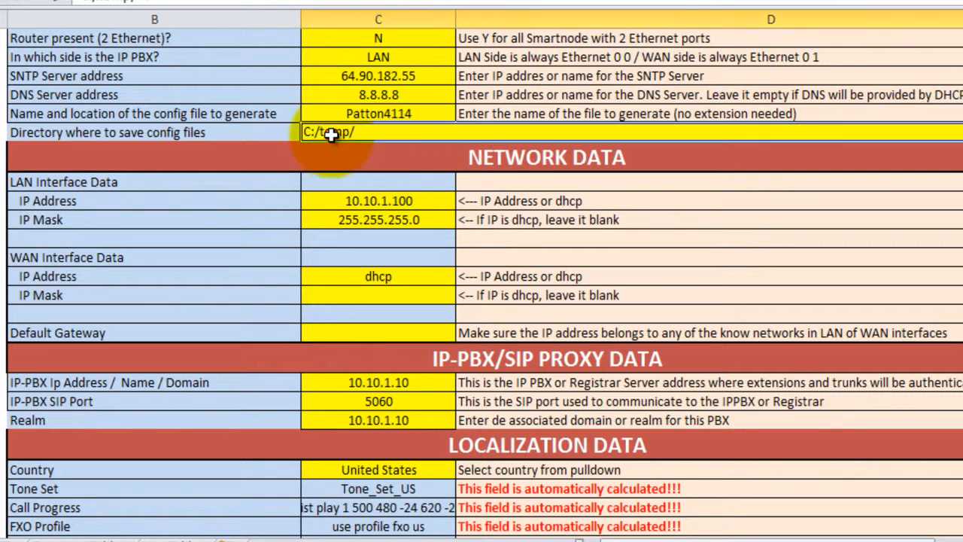
# Set the LAN interface IP address to dhcp and clear its IP mask.
pyautogui.click(361, 208)
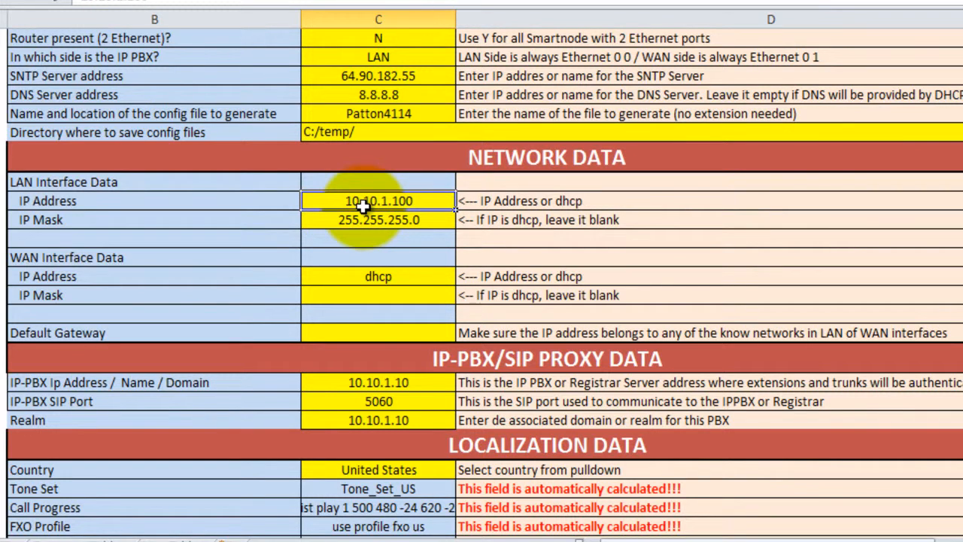
pyautogui.write('dhc')
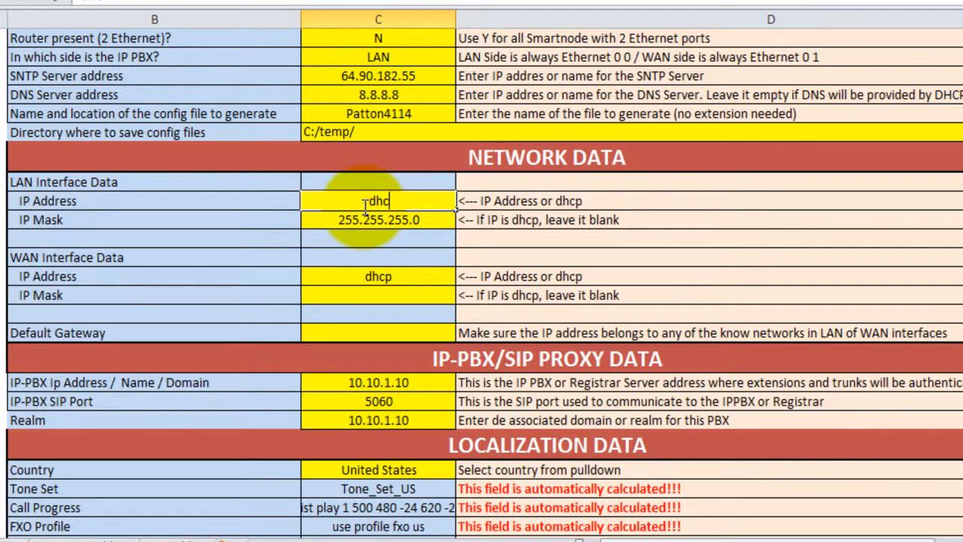
pyautogui.press('Return')
pyautogui.press('Delete')
pyautogui.press('Return')
pyautogui.press('Return')
pyautogui.press('Return')
pyautogui.press('Return')
pyautogui.press('Return')
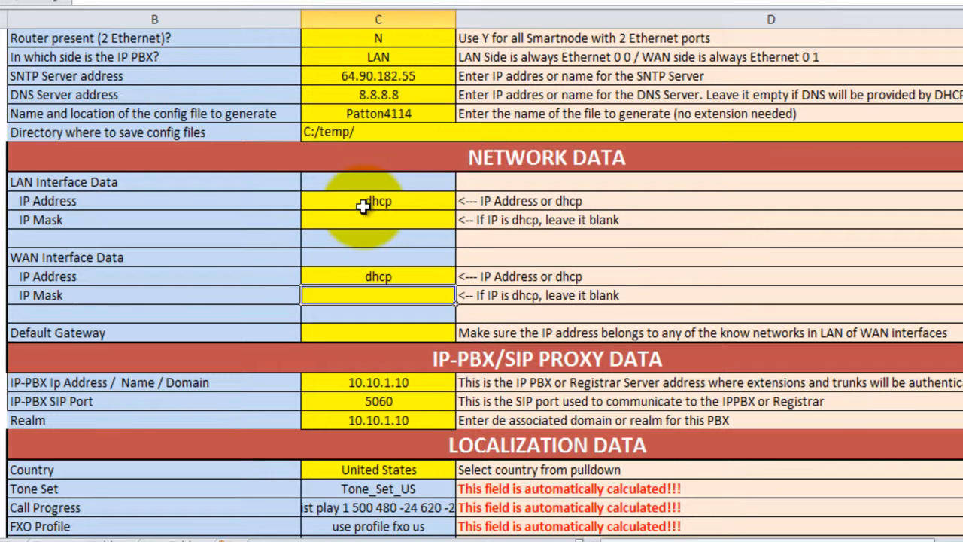
pyautogui.press('Up')
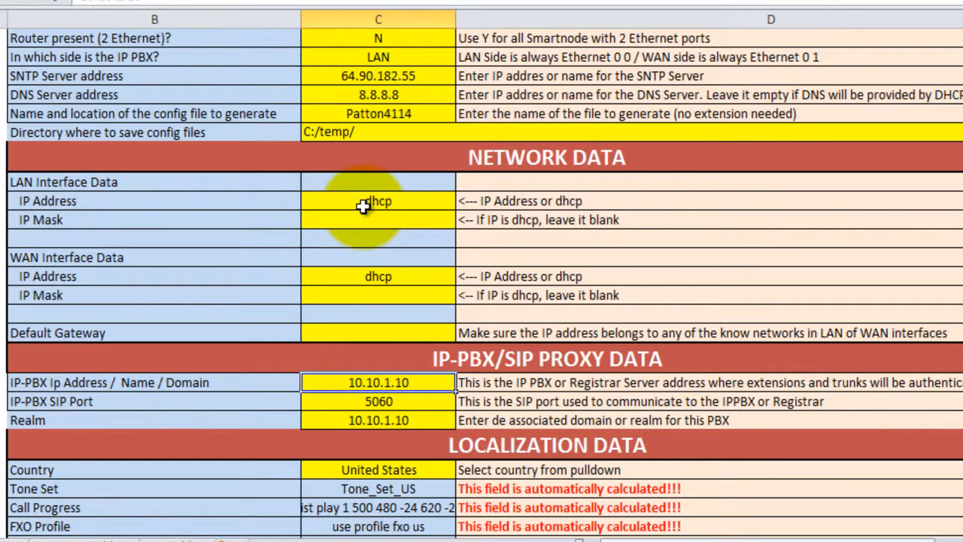
# Switch to Firefox, open the phones page of trixbox Pro's extensions and copy the server address for local phones.
pyautogui.hotkey('alt', 'Tab')
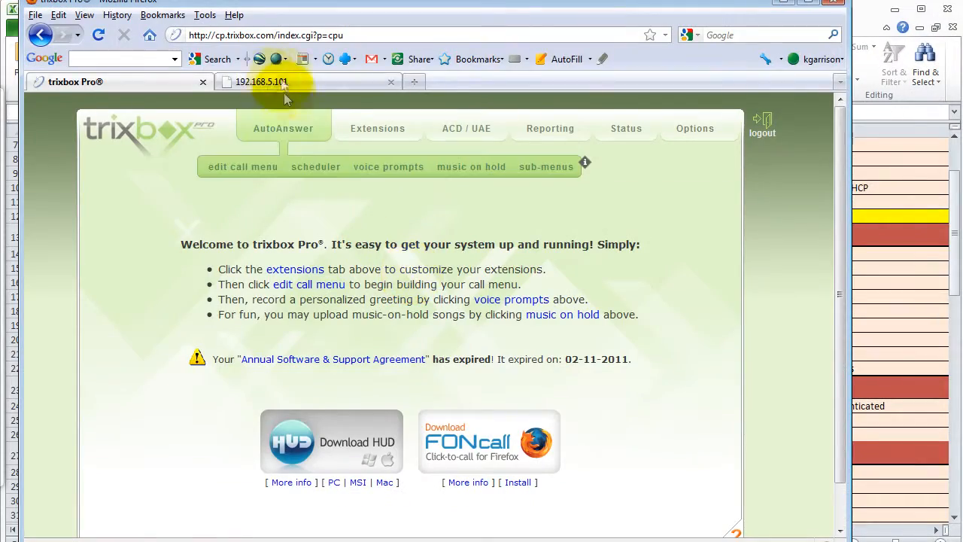
pyautogui.moveTo(380, 143)
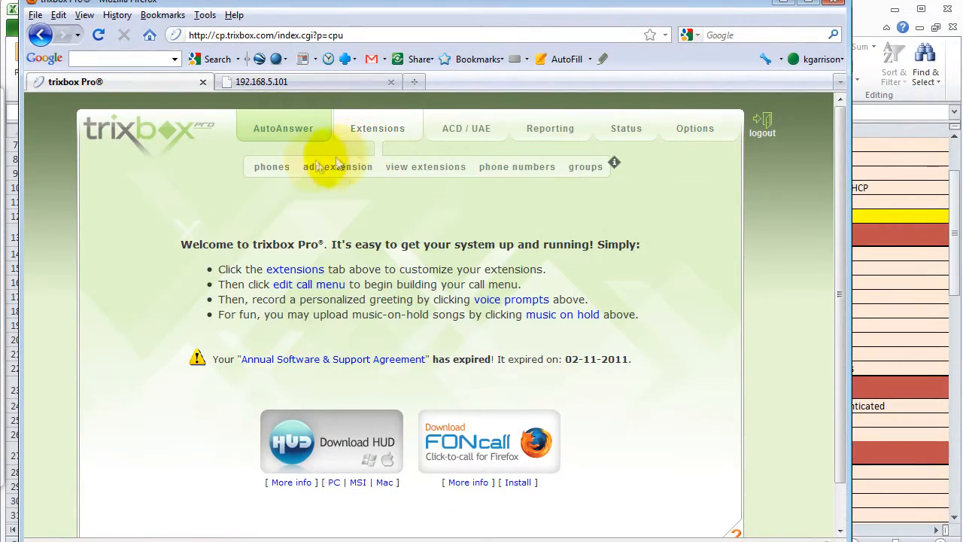
pyautogui.click(272, 168)
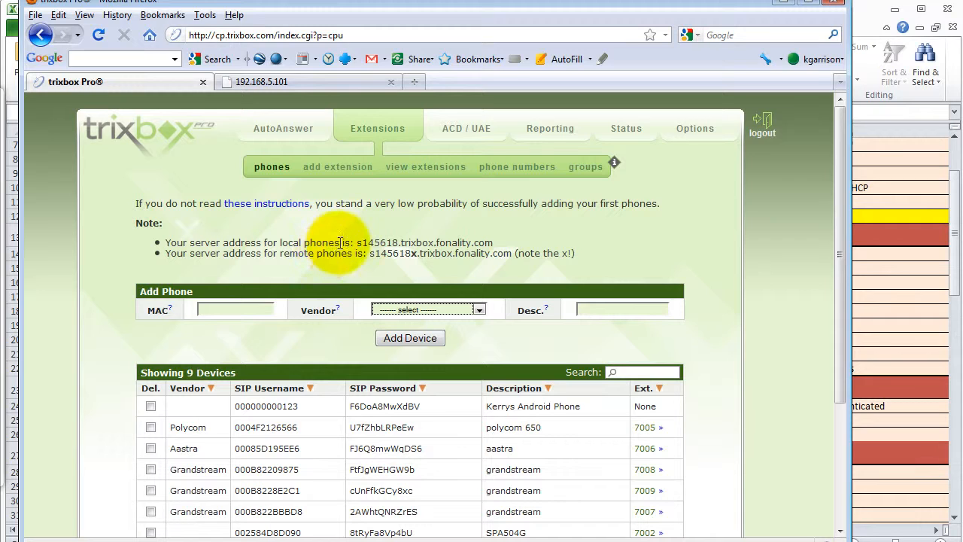
pyautogui.moveTo(357, 244); pyautogui.dragTo(494, 245)
pyautogui.hotkey('ctrl', 'c')
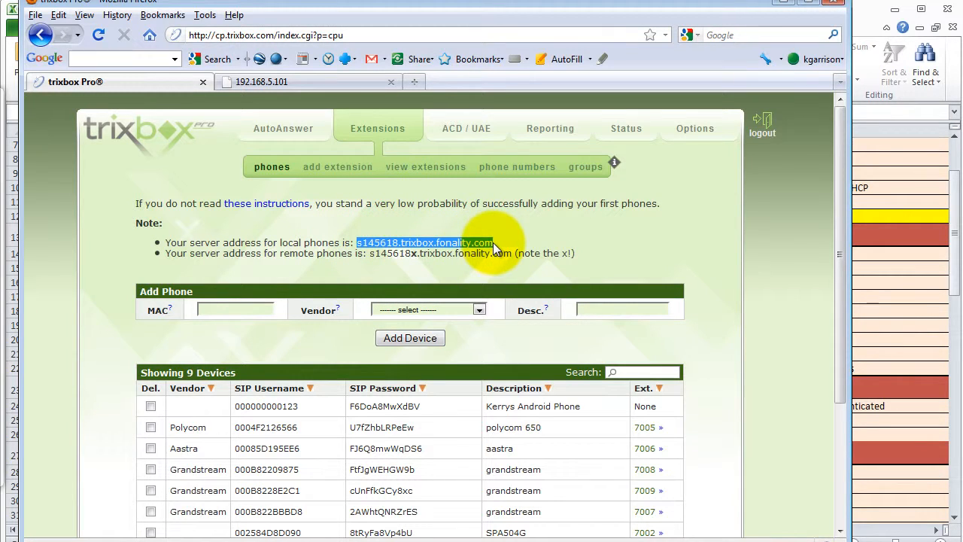
# Switch back to the Excel workbook and paste the copied server address into the IP-PBX address and Realm values.
pyautogui.hotkey('alt', 'Tab')
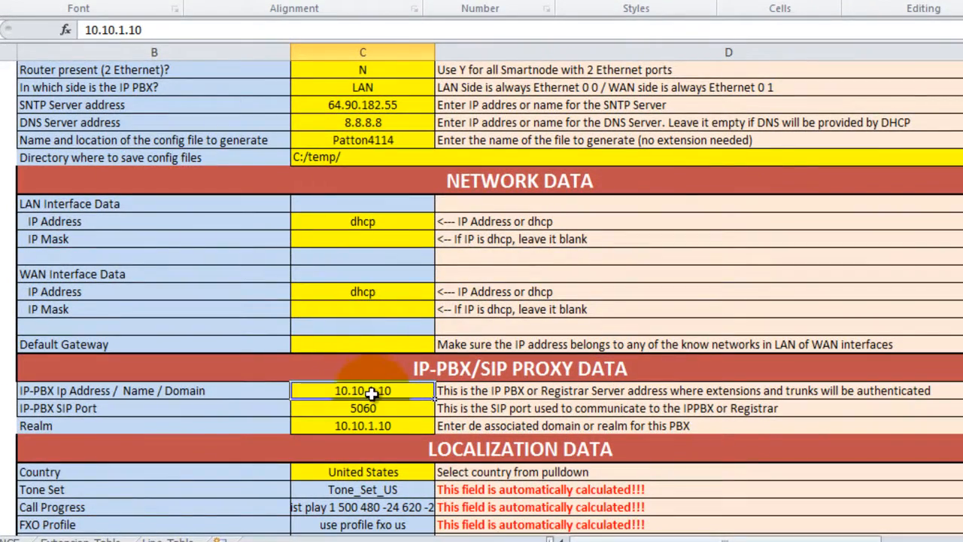
pyautogui.hotkey('ctrl', 'v')
pyautogui.press('Return')
pyautogui.press('Return')
pyautogui.hotkey('ctrl', 'v')
pyautogui.press('Return')
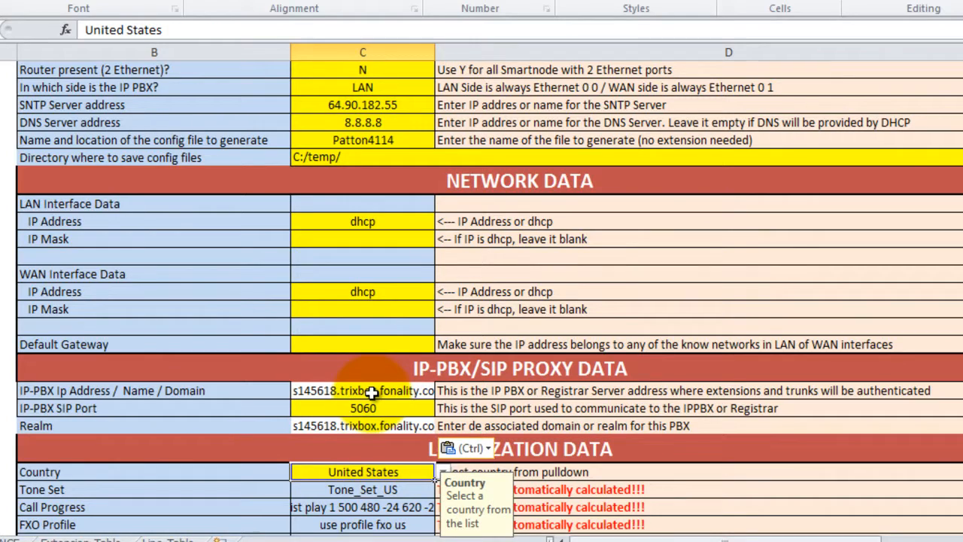
# Generate the configuration files for all IP-PBX types, accepting each file name and write message until the TRIXBOX file is done.
pyautogui.scroll(-4, 371, 392)
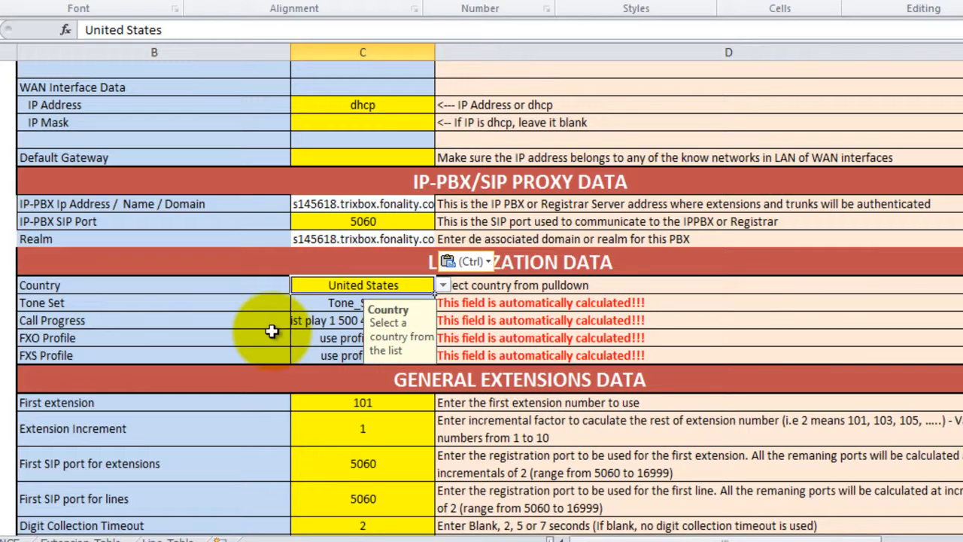
pyautogui.scroll(-4, 271, 331)
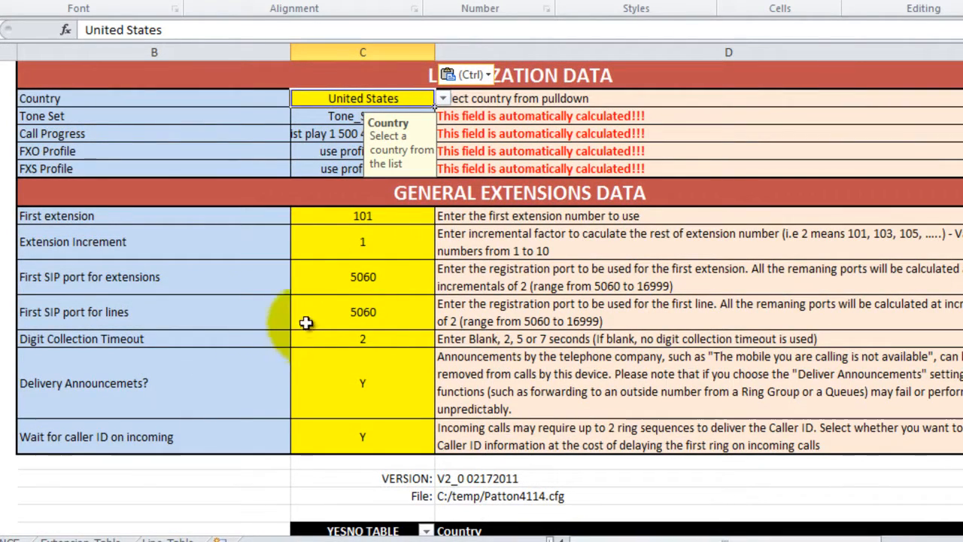
pyautogui.scroll(4, 359, 301)
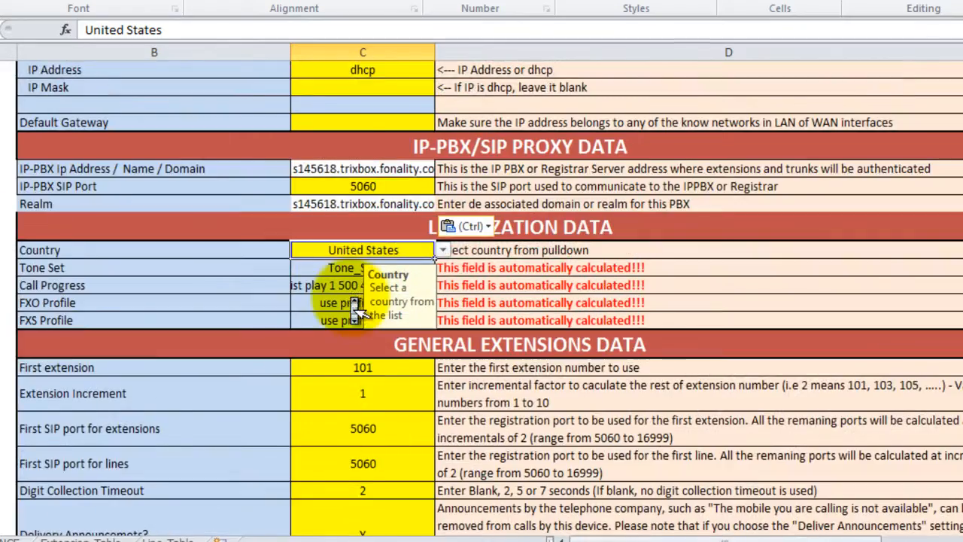
pyautogui.scroll(9, 359, 309)
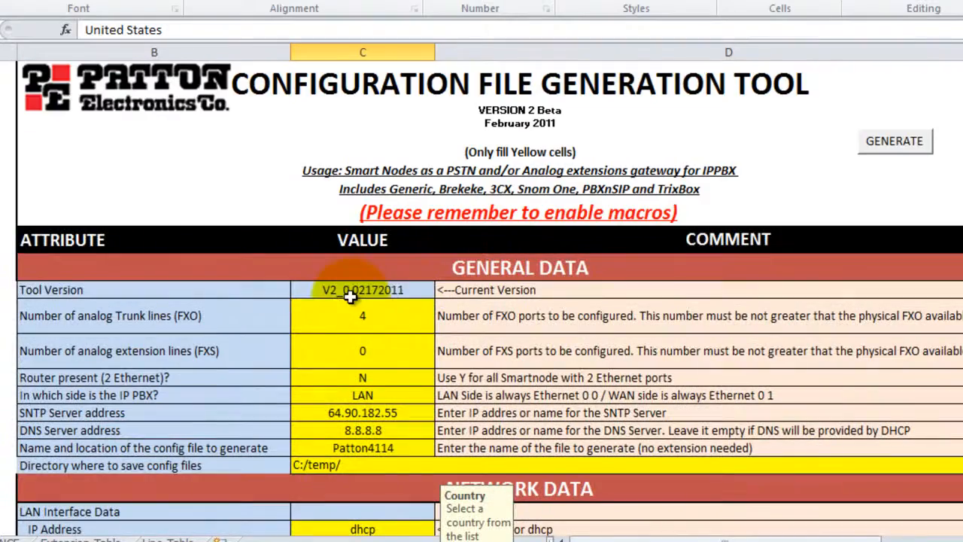
pyautogui.click(891, 146)
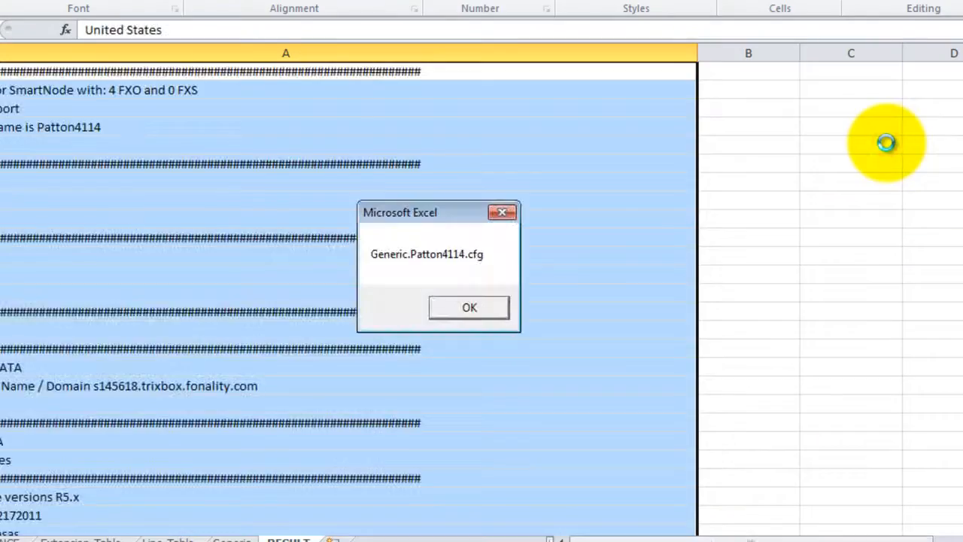
pyautogui.press('Return')
pyautogui.press('Return')
pyautogui.press('Return')
pyautogui.press('Return')
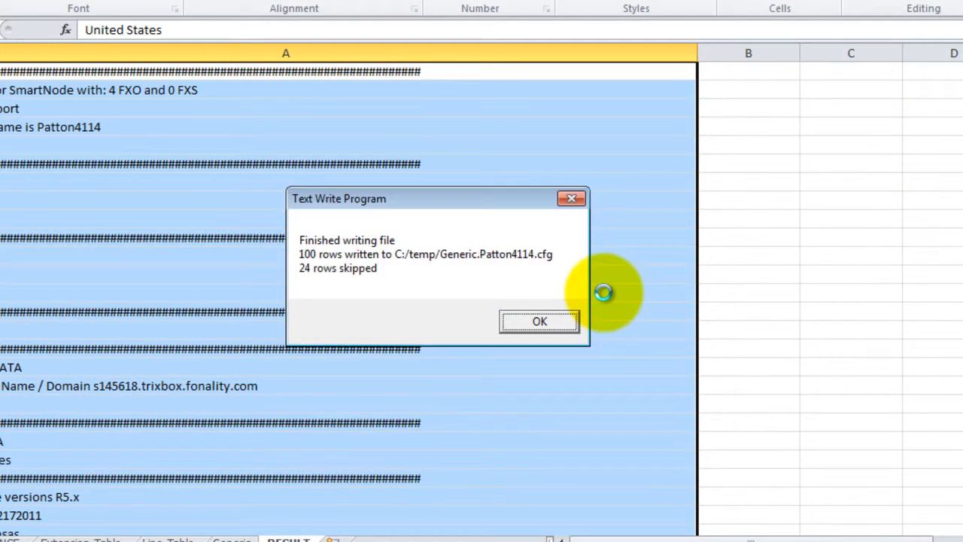
pyautogui.press('Return')
pyautogui.press('Return')
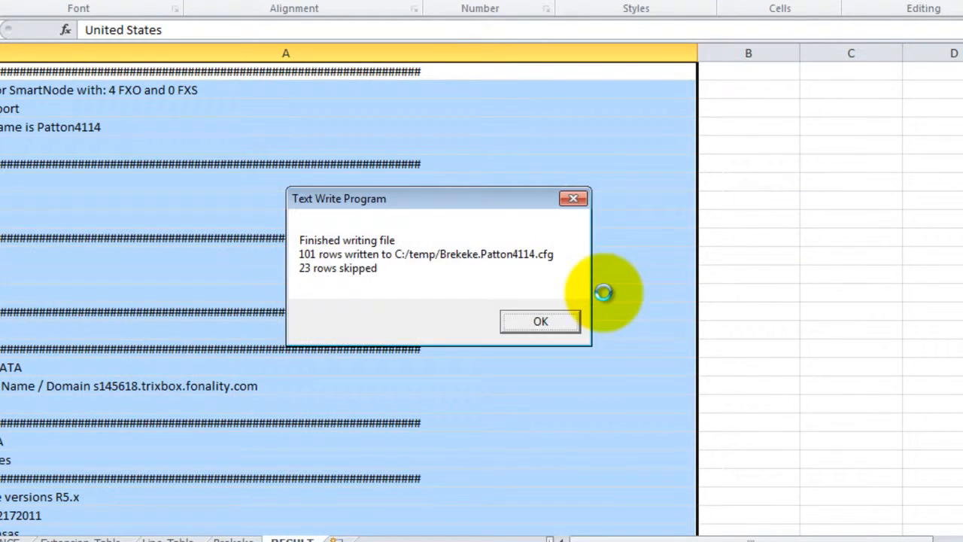
pyautogui.press('Return')
pyautogui.press('Return')
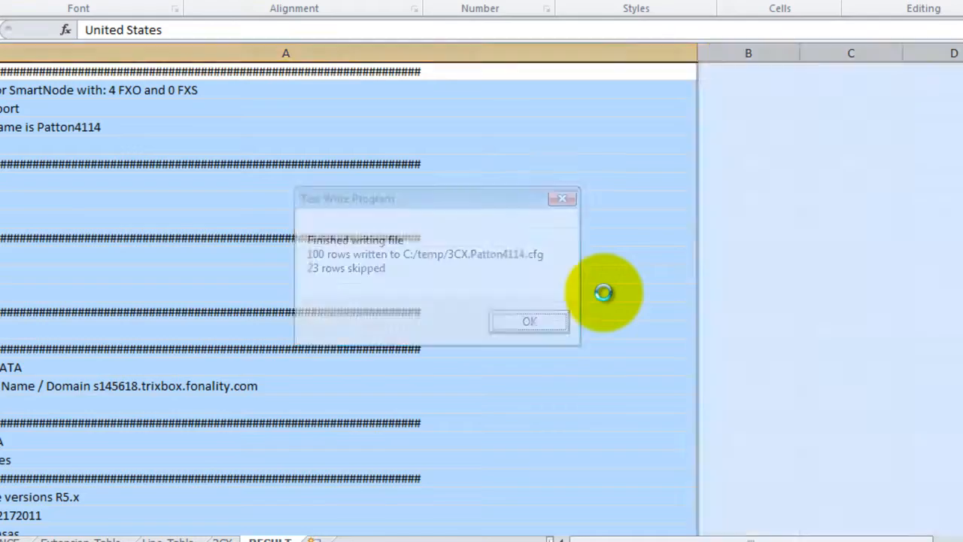
pyautogui.press('Return')
pyautogui.press('Return')
pyautogui.press('Return')
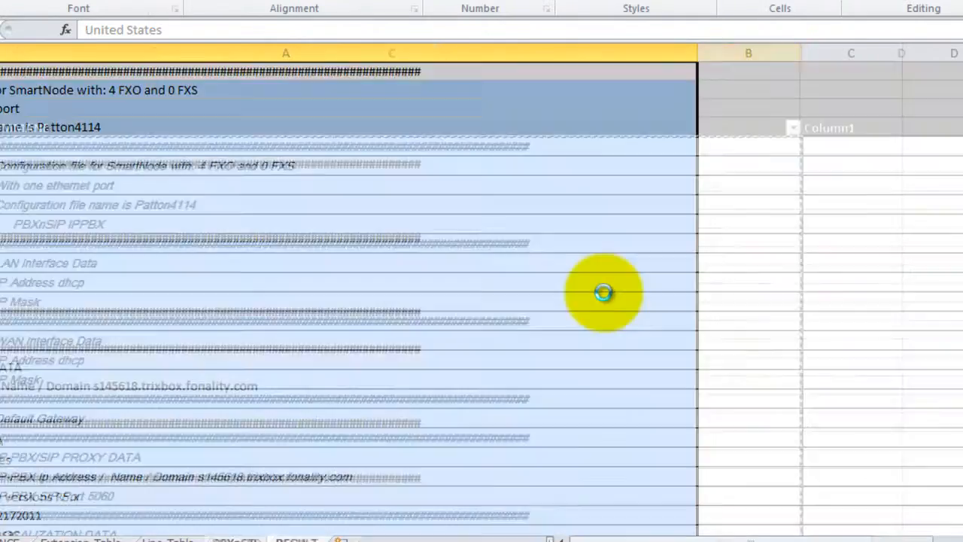
pyautogui.press('Return')
pyautogui.press('Return')
pyautogui.press('Return')
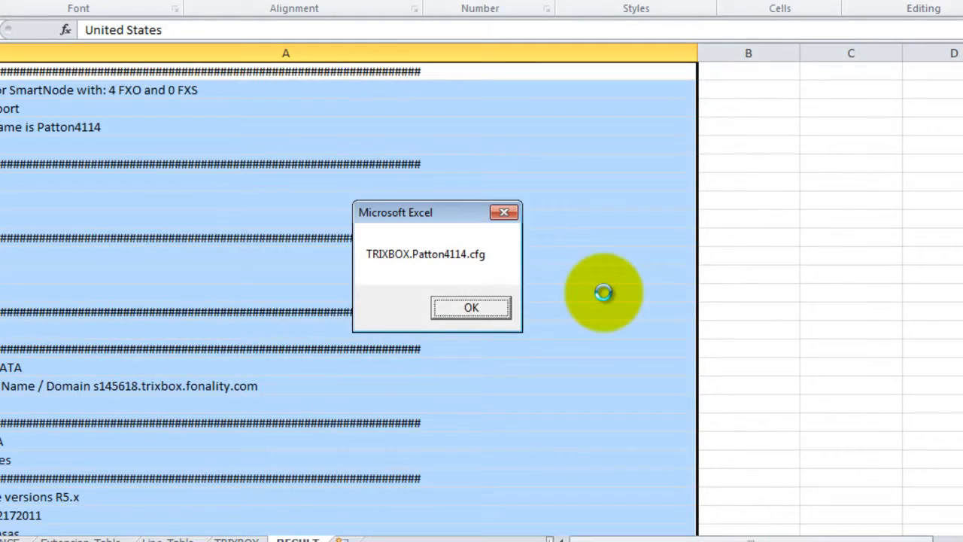
pyautogui.press('Return')
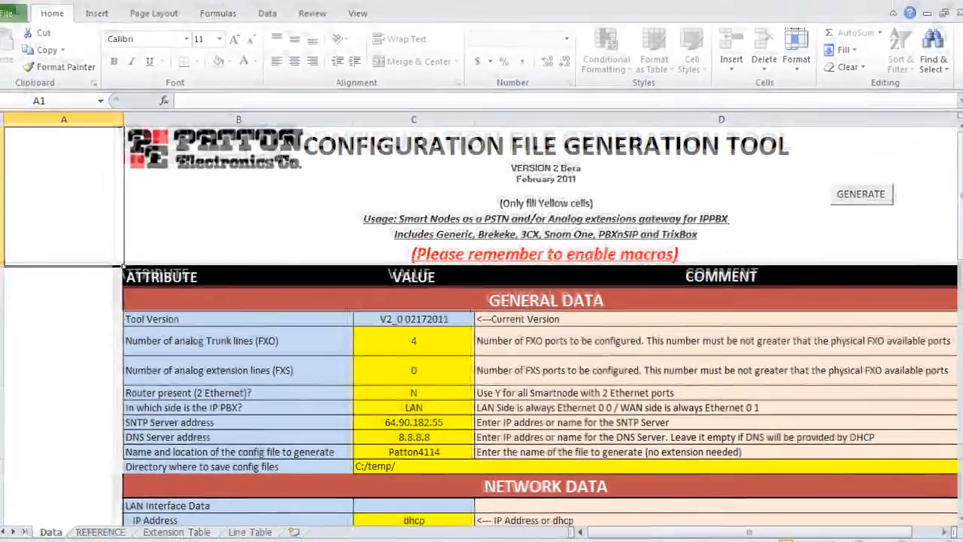
pyautogui.click(18, 540)
pyautogui.write('c:\temp')
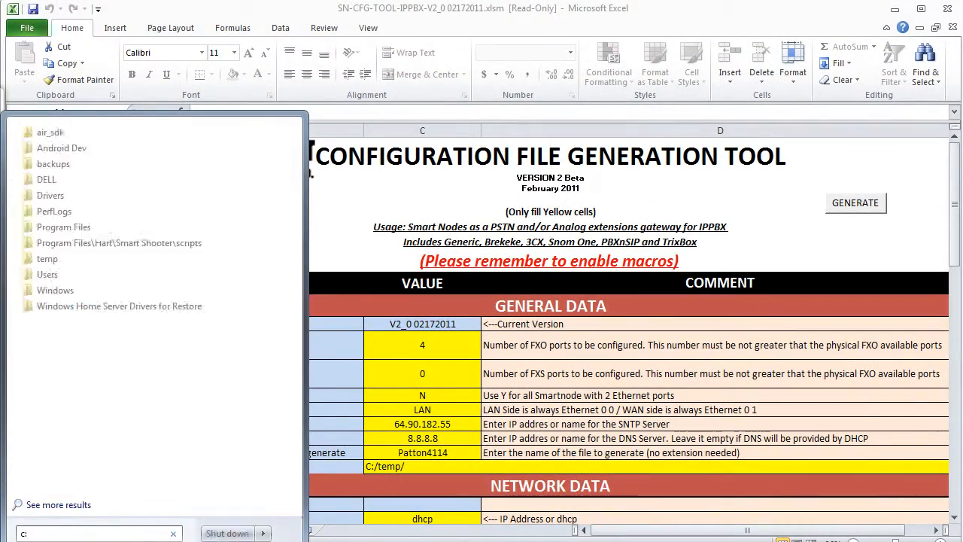
pyautogui.press('Return')
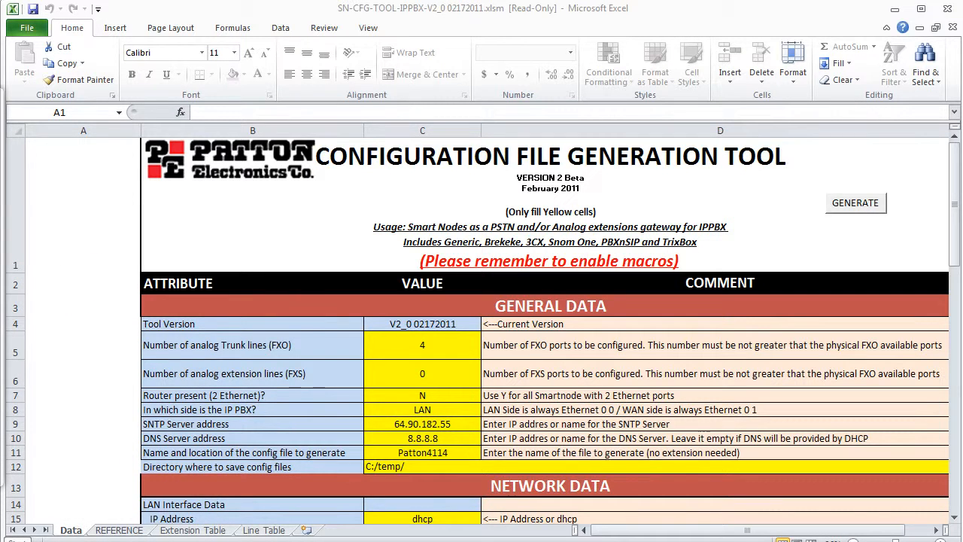
# Open the folder C:\temp in Windows Explorer and locate the generated file TRIXBOX.Patton4114.cfg, then return to the workbook.
pyautogui.press('super')
pyautogui.write('c:\\')
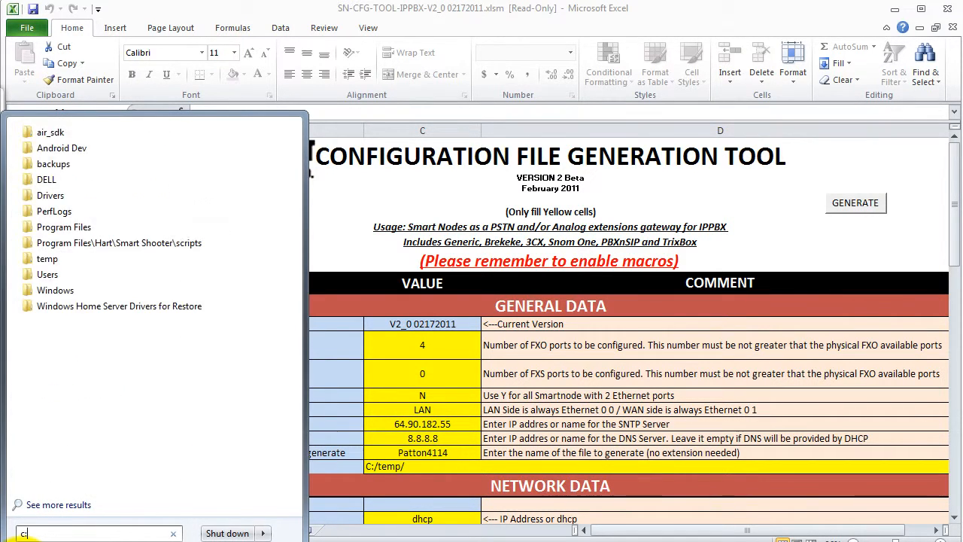
pyautogui.write('temp')
pyautogui.press('Return')
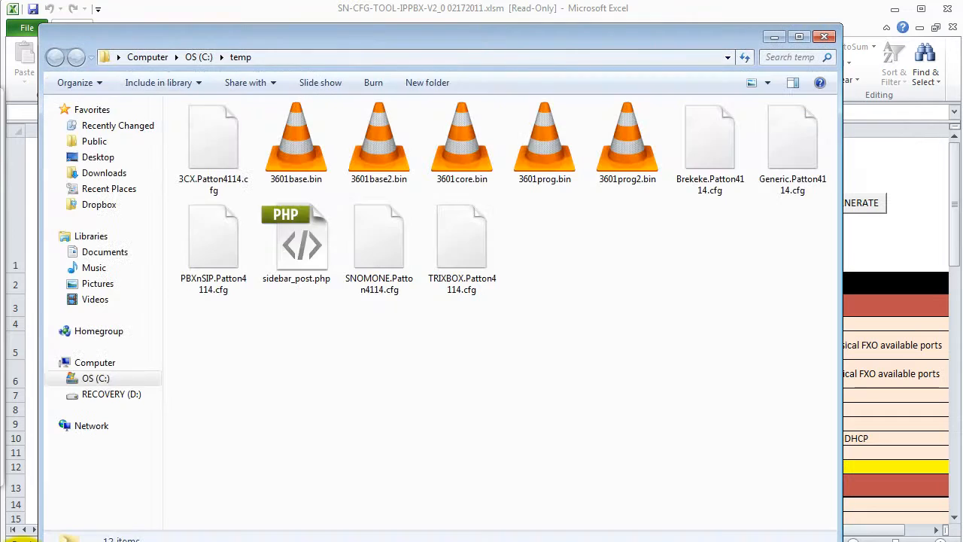
pyautogui.click(470, 245)
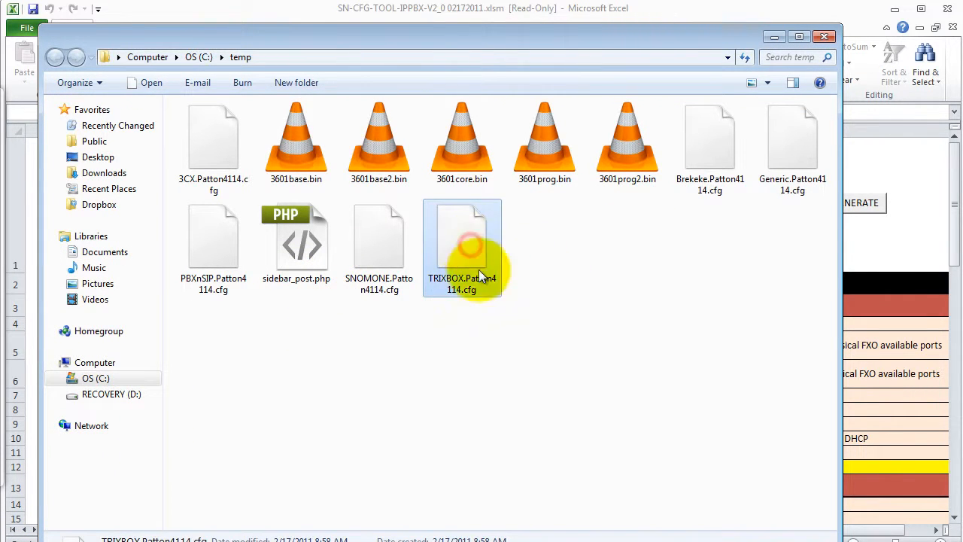
pyautogui.click(857, 237)
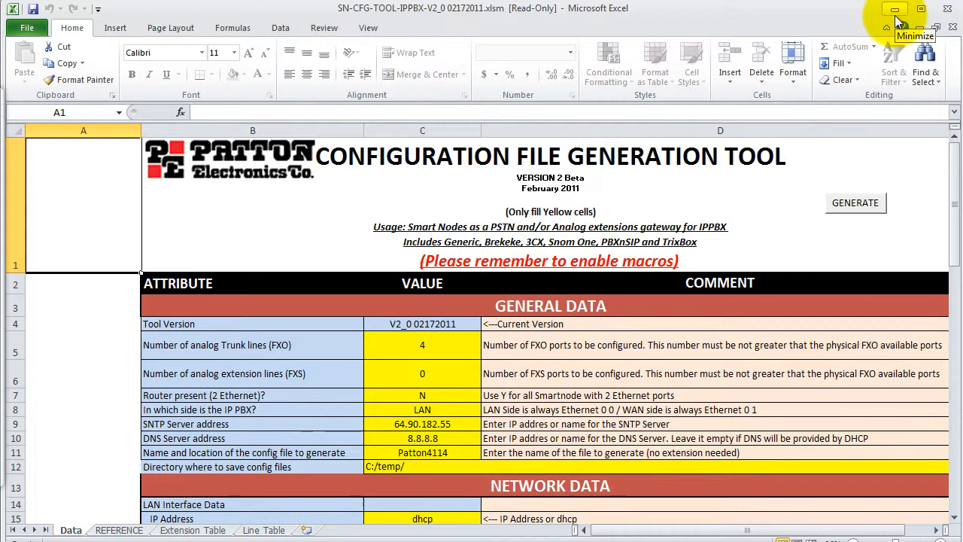
# Switch to Firefox, bring up the SmartNode web interface at 192.168.5.101 and open its Import Configuration page.
pyautogui.hotkey('alt', 'Tab')
pyautogui.press('Tab')
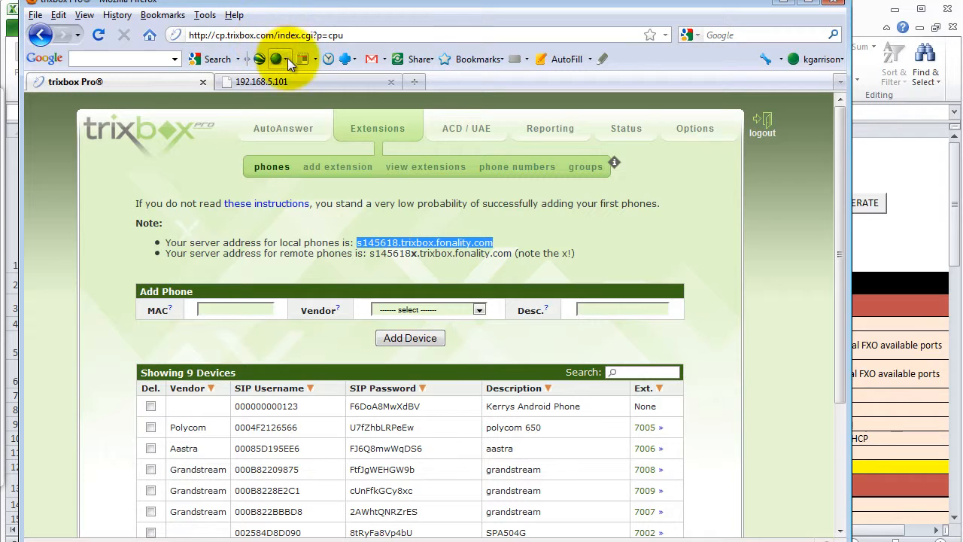
pyautogui.click(292, 84)
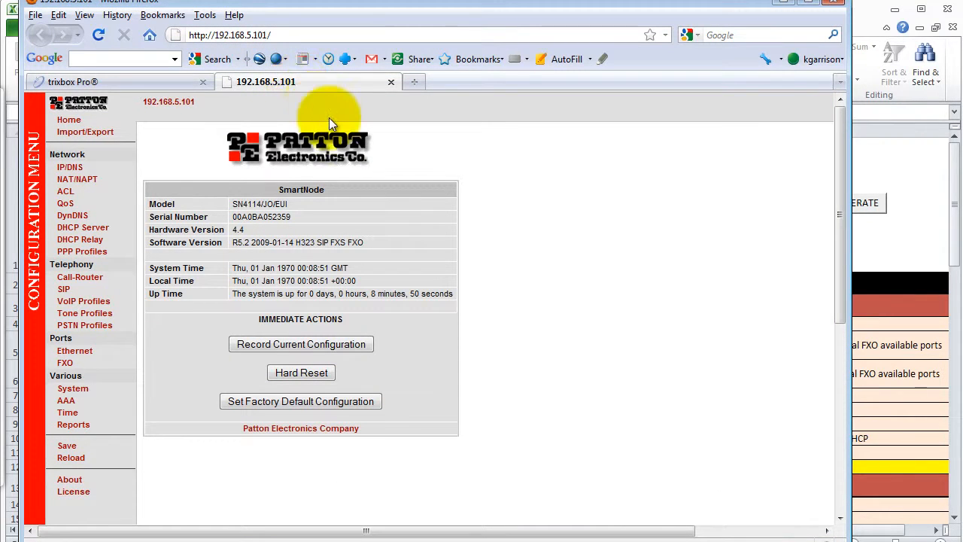
pyautogui.click(103, 135)
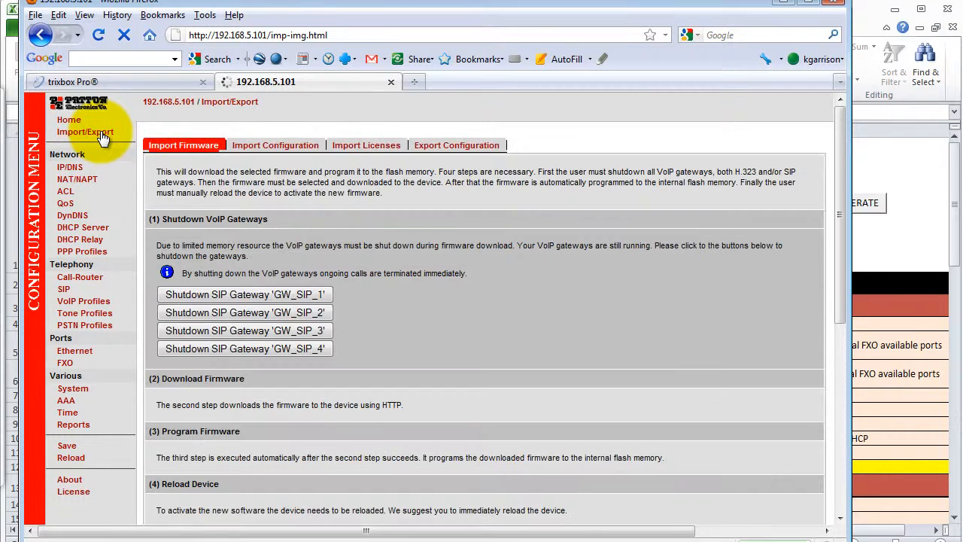
pyautogui.click(256, 147)
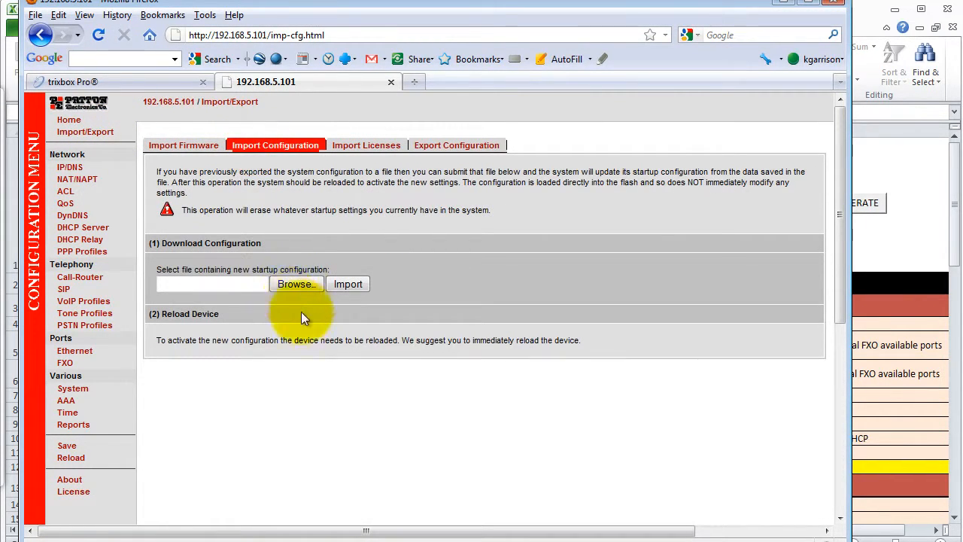
# Import C:\temp\TRIXBOX.Patton4114.cfg as the SmartNode's new startup configuration and reload the device to activate it.
pyautogui.click(293, 284)
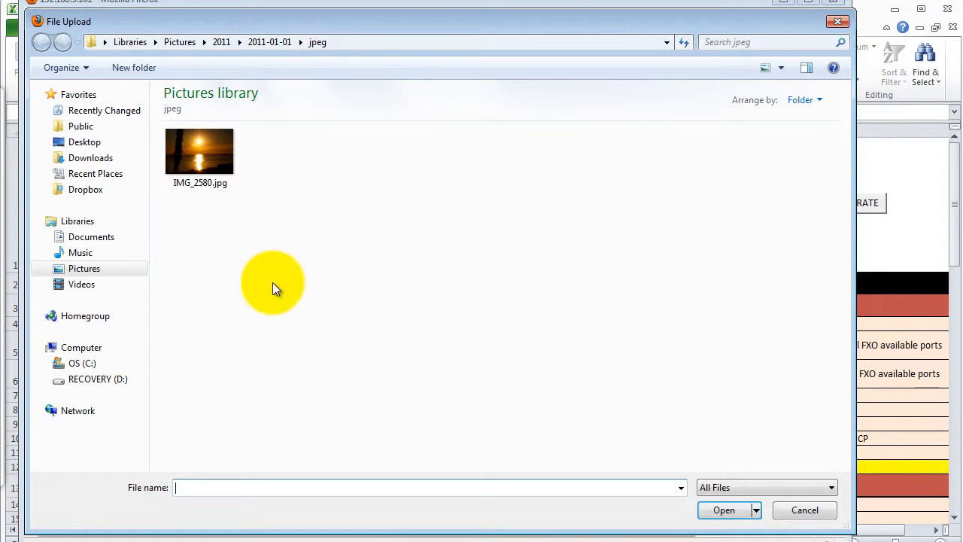
pyautogui.click(90, 364)
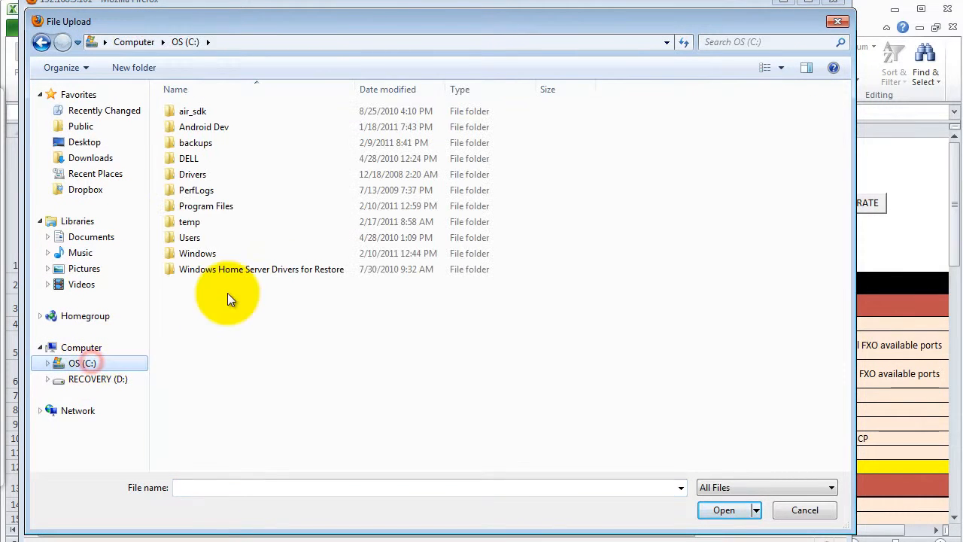
pyautogui.doubleClick(197, 224)
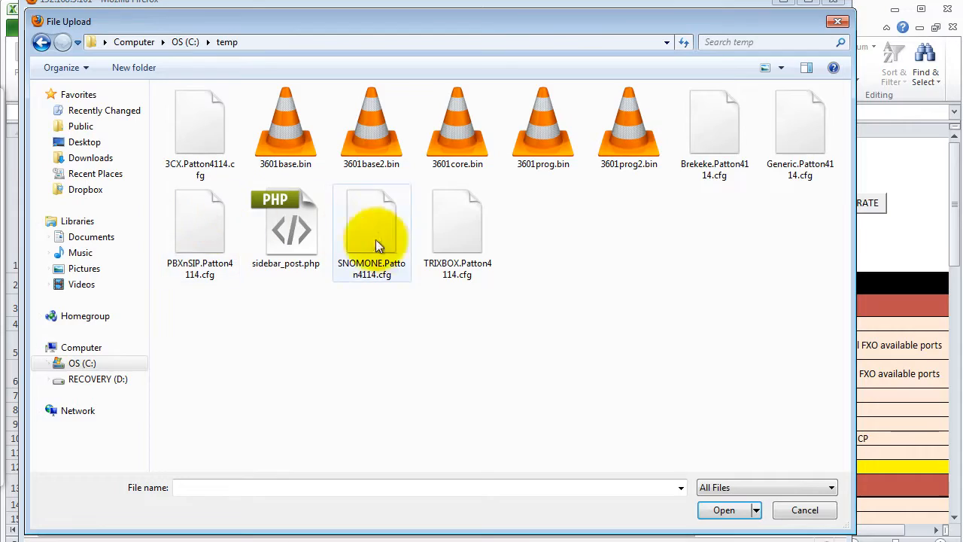
pyautogui.doubleClick(447, 235)
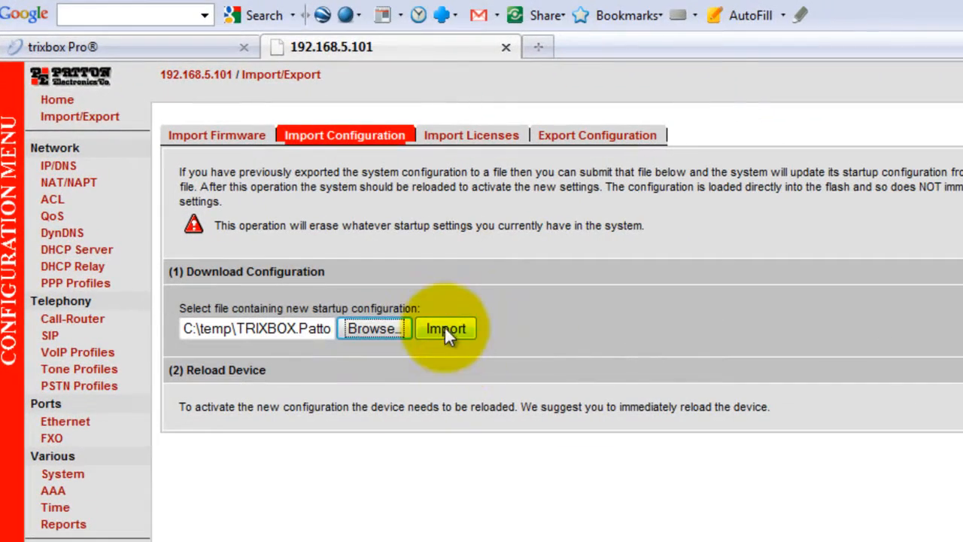
pyautogui.click(445, 329)
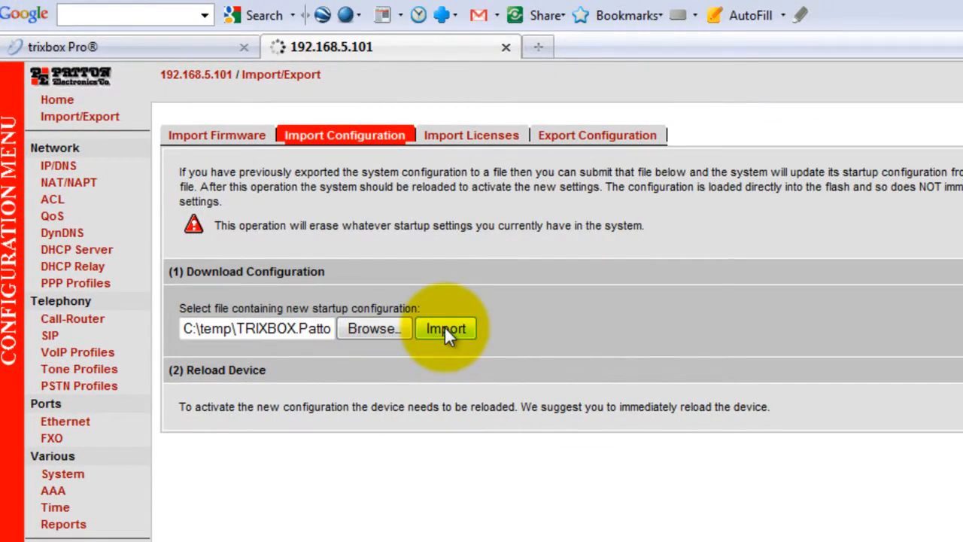
pyautogui.click(233, 407)
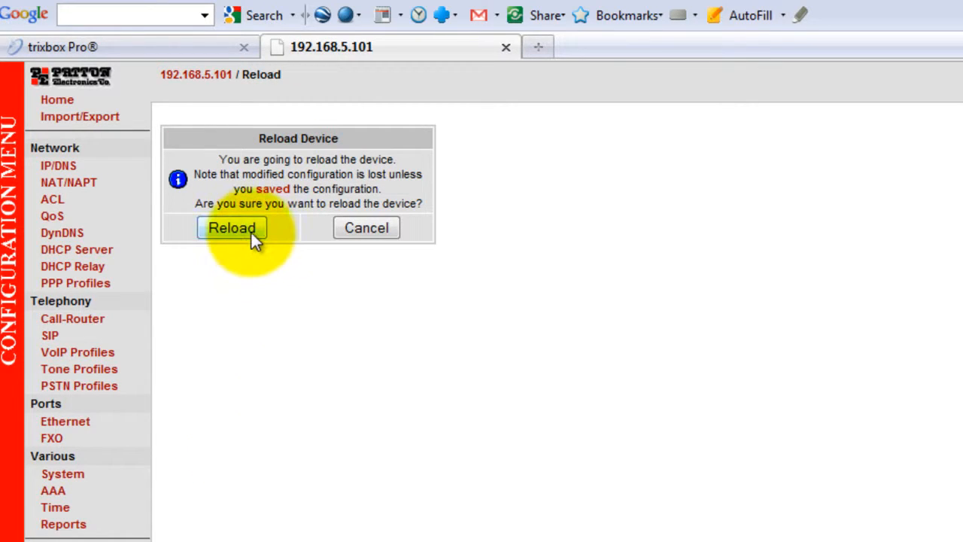
pyautogui.click(251, 232)
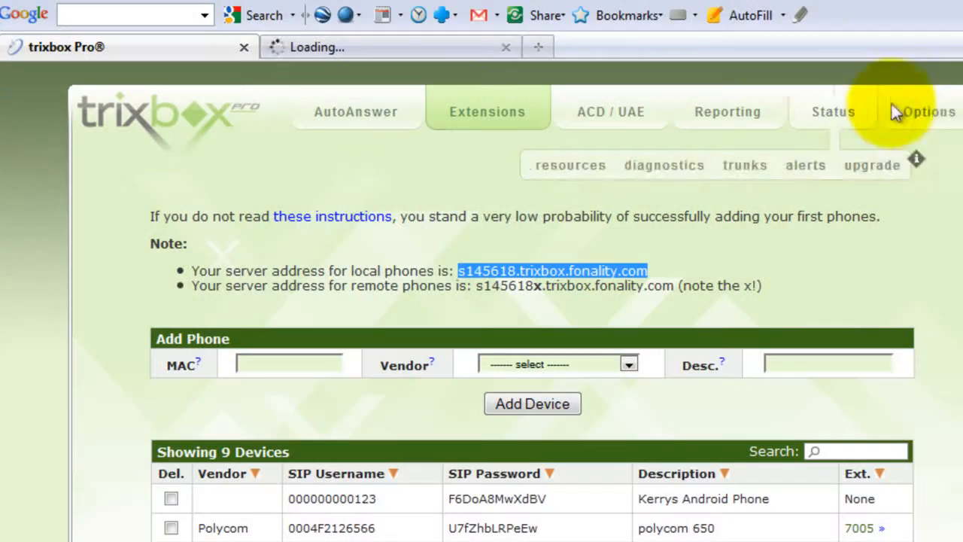
# Open the Patton account in trixbox Pro's VoIP options, check its server address 192.168.5.101 and update the account.
pyautogui.moveTo(935, 112)
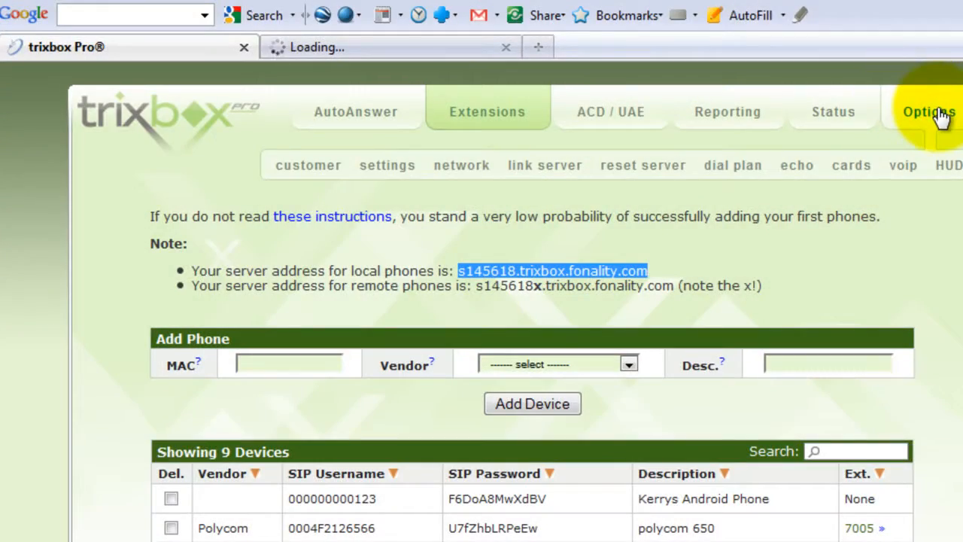
pyautogui.click(904, 167)
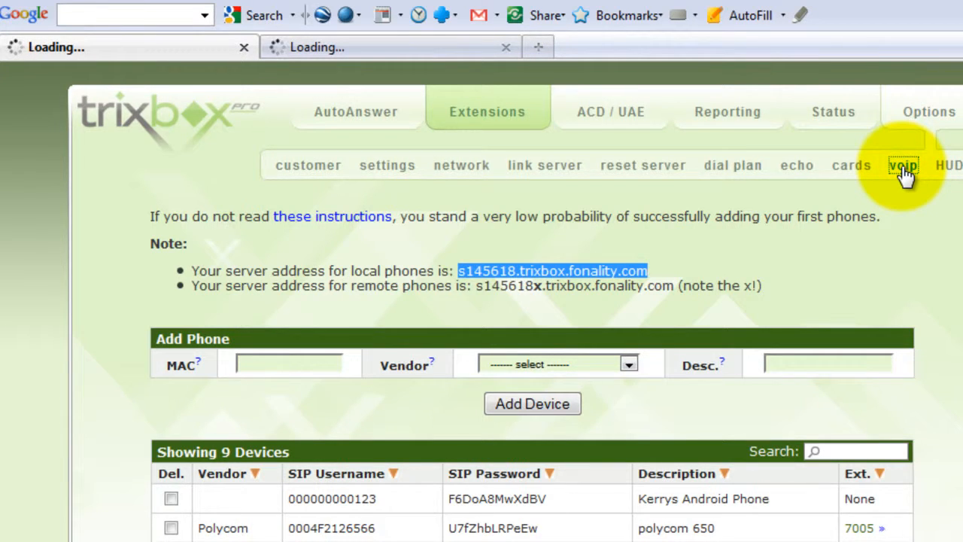
pyautogui.scroll(-2, 824, 284)
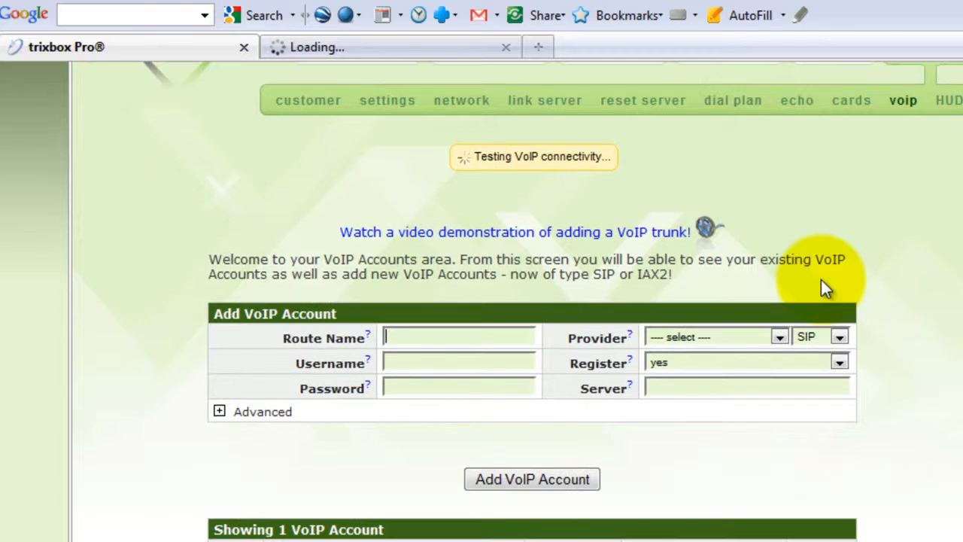
pyautogui.click(290, 541)
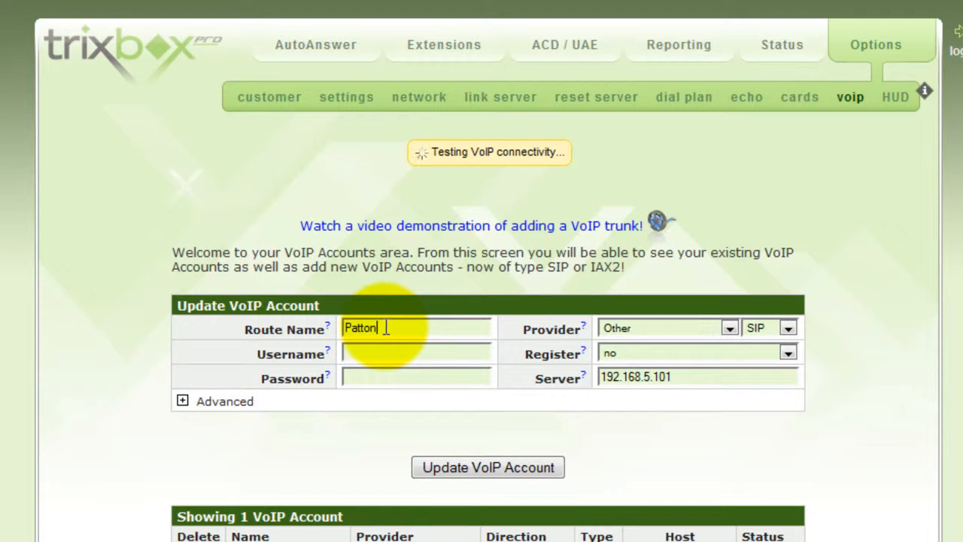
pyautogui.doubleClick(659, 383)
pyautogui.click(674, 377)
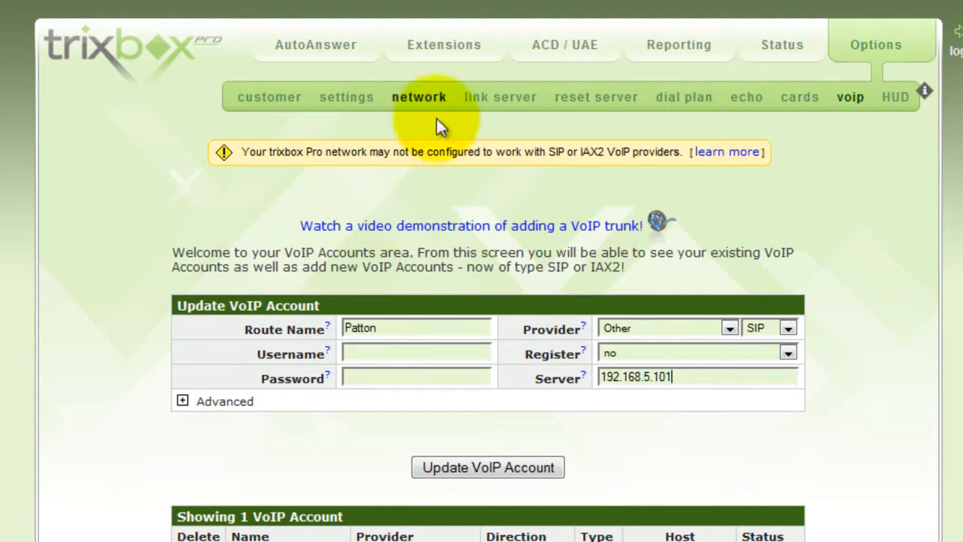
pyautogui.click(530, 466)
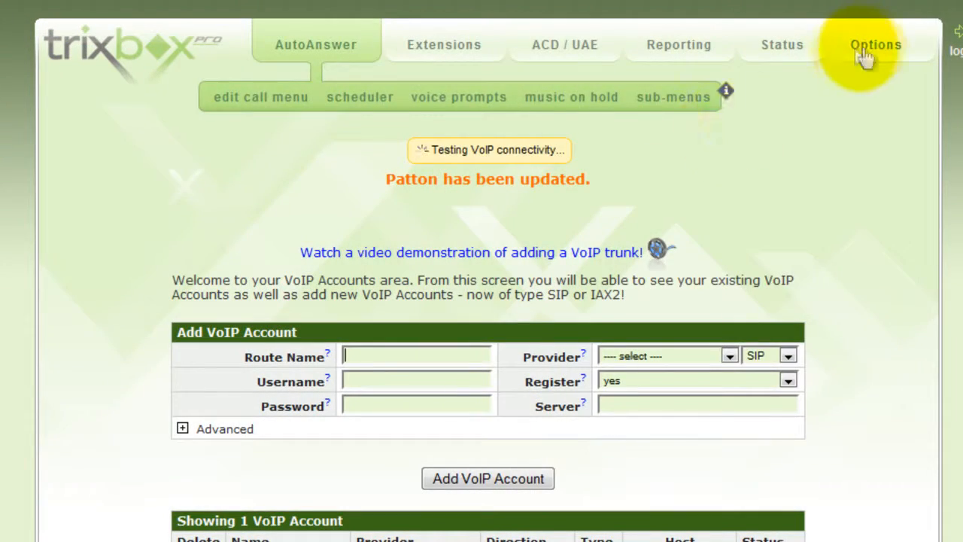
# In the dial plan, set the first route of the 9 + nxxnxxxxxx local call entry to VoIP: Patton and update it.
pyautogui.moveTo(866, 61)
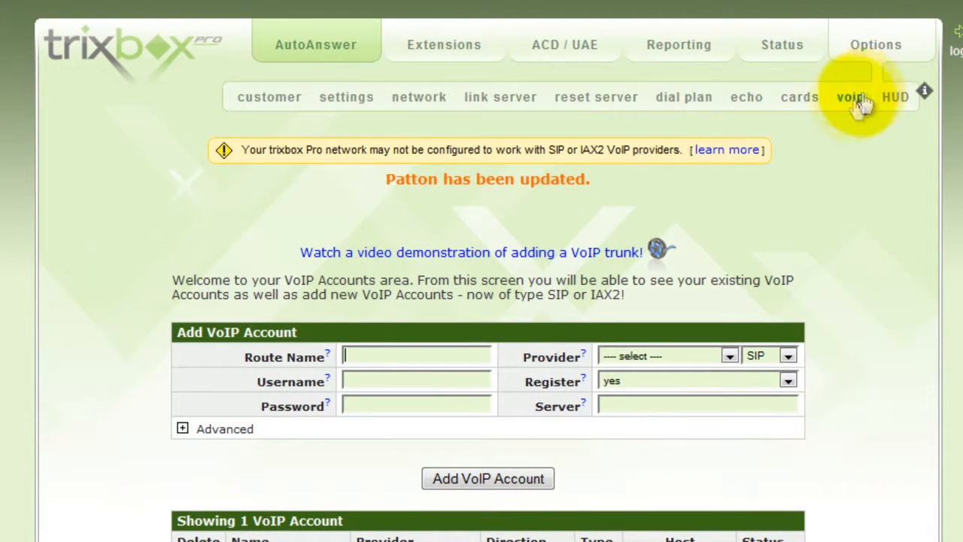
pyautogui.click(693, 104)
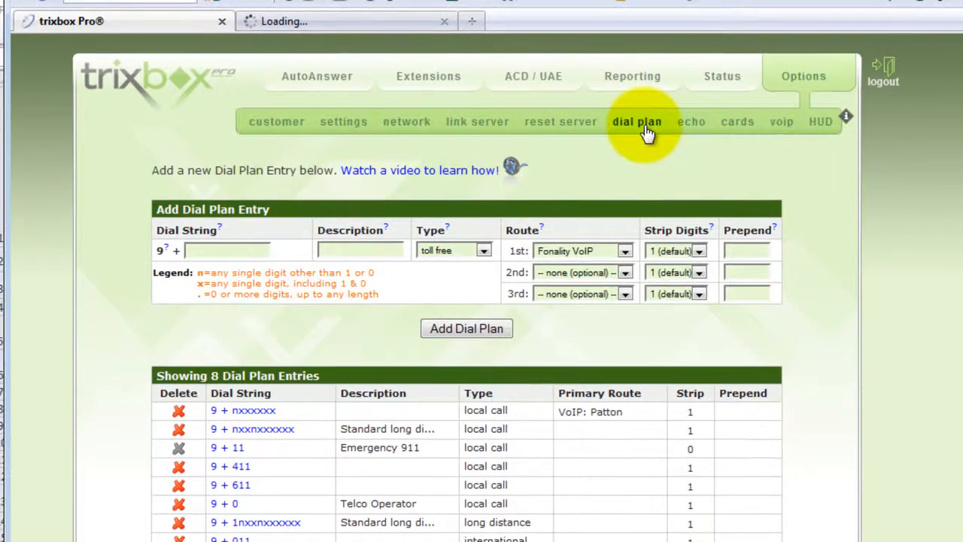
pyautogui.scroll(-2, 254, 294)
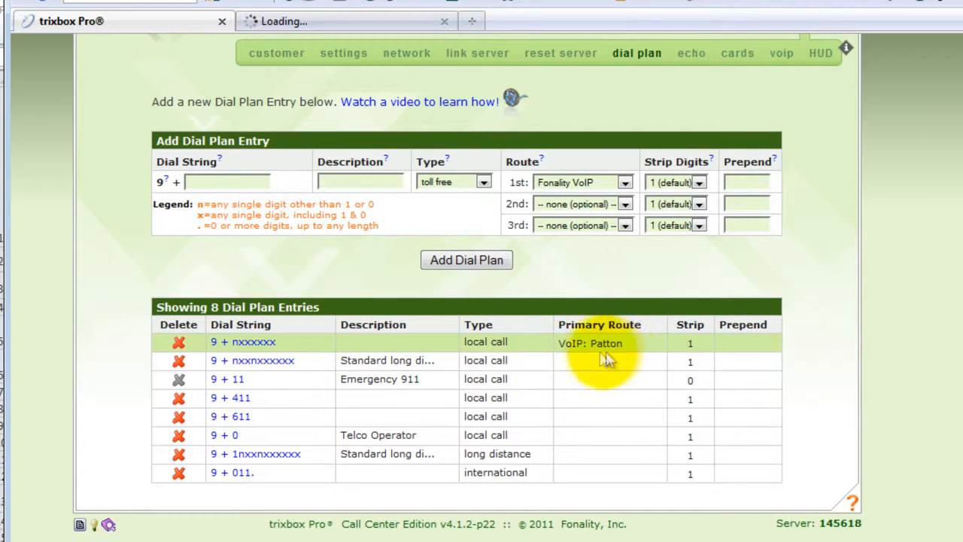
pyautogui.moveTo(595, 352)
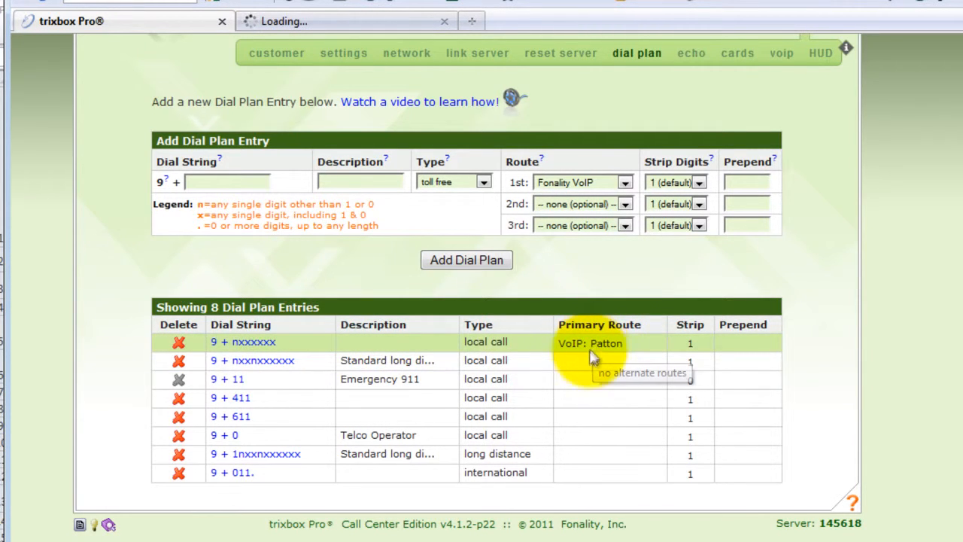
pyautogui.click(258, 364)
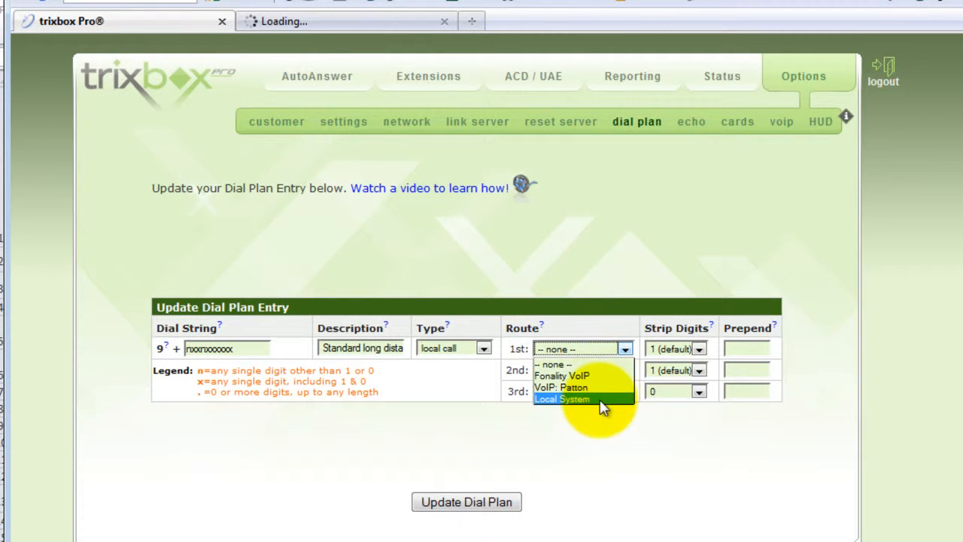
pyautogui.click(605, 389)
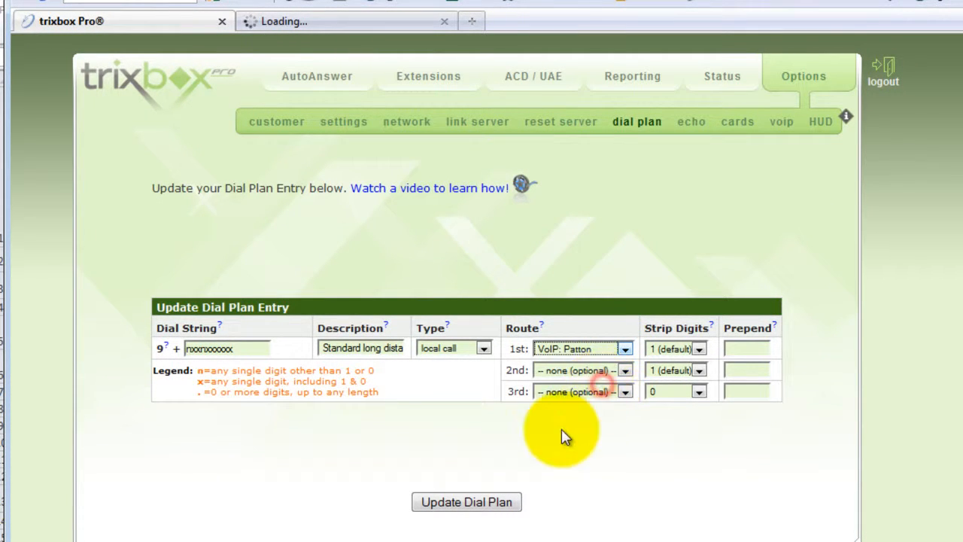
pyautogui.click(489, 500)
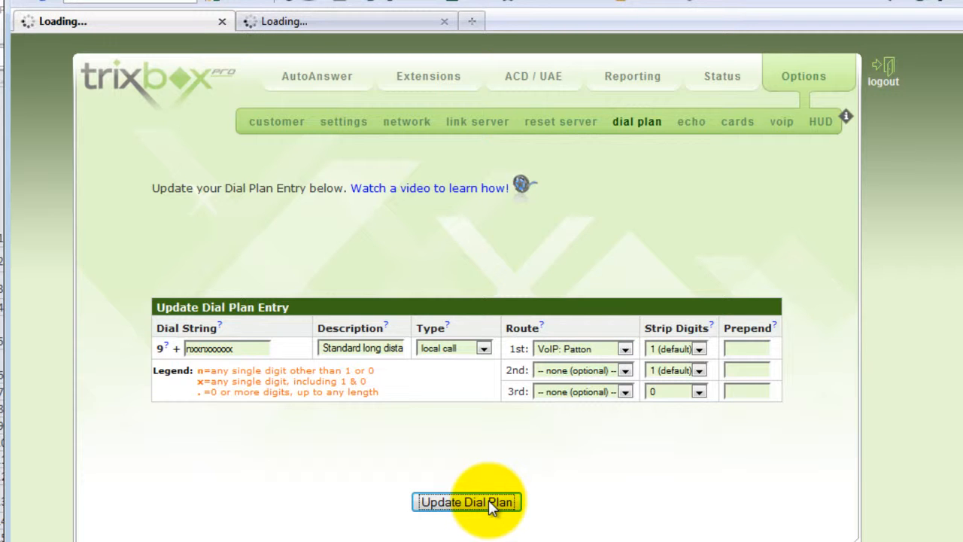